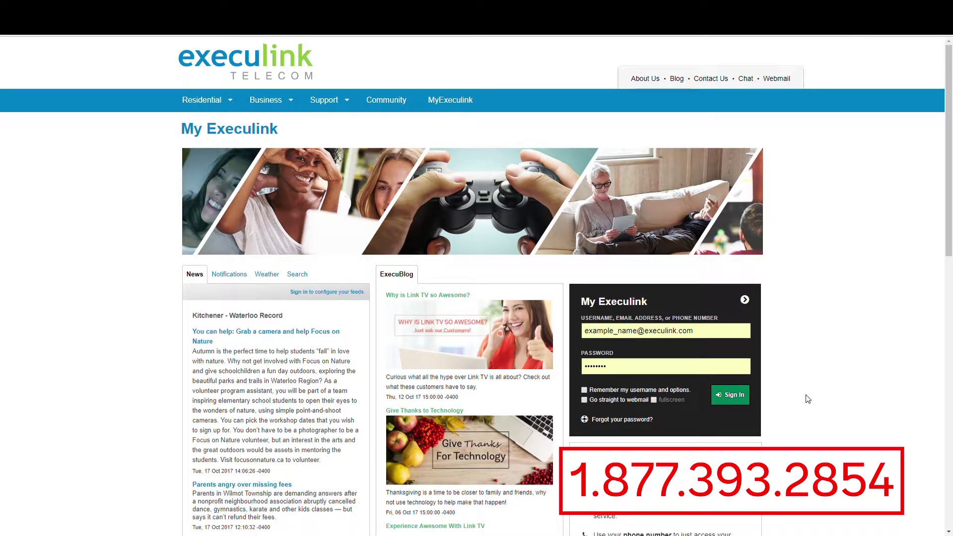
Submit the prefilled username and password to sign in to My Execulink
left_click(730, 395)
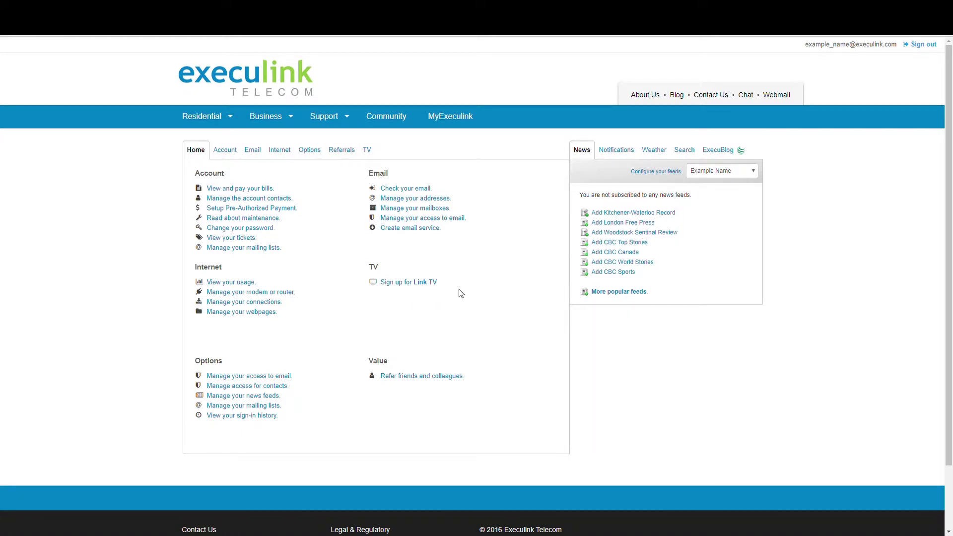
Start the Link TV sign-up from the TV heading on the Home dashboard
left_click(427, 283)
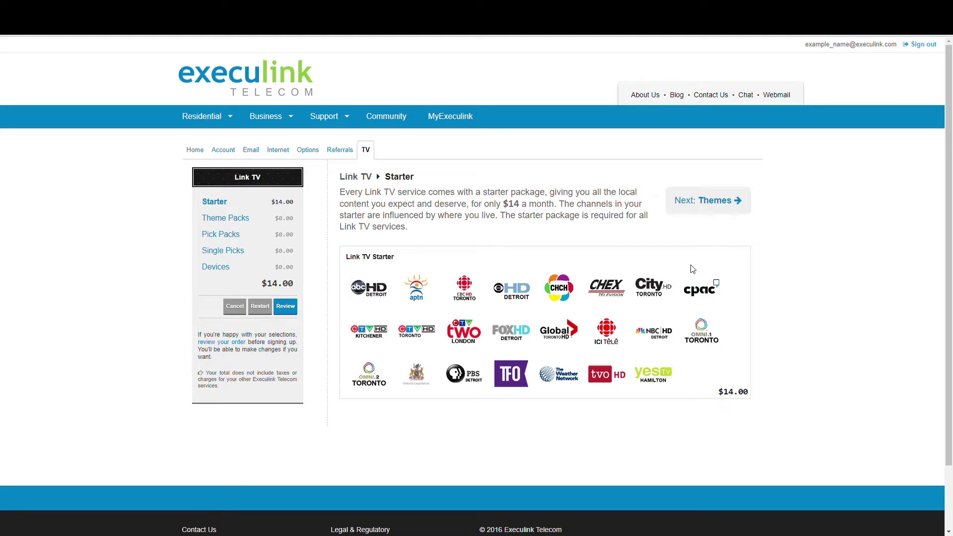
Search the theme packs for HBO and add The Movie Network pack ($17.00)
left_click(714, 205)
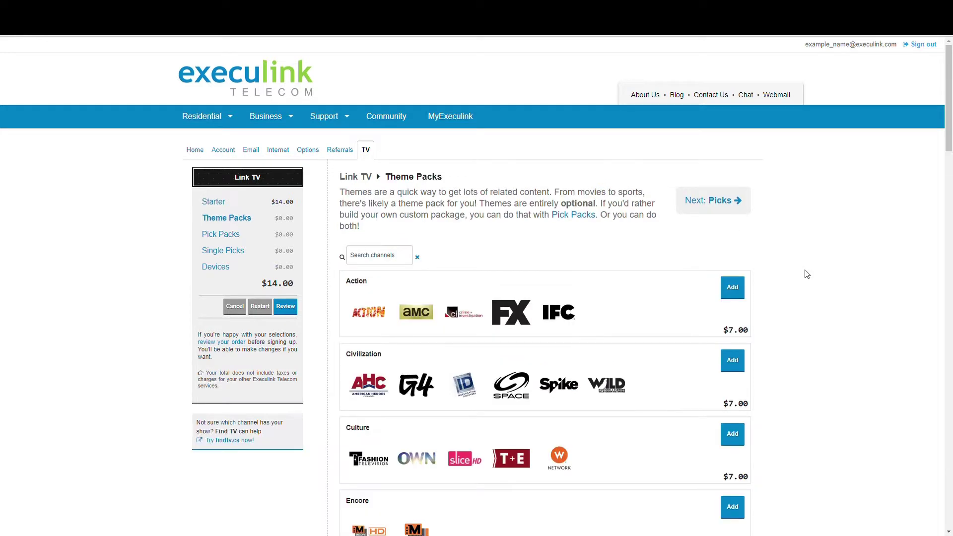
scroll(807, 274, "down", 5)
scroll(807, 274, "down", 20)
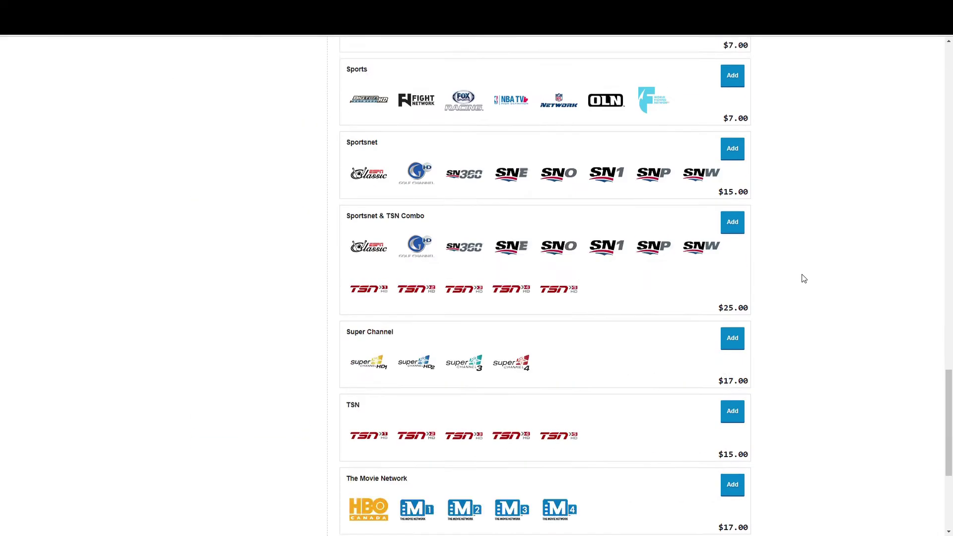
scroll(805, 276, "up", 13)
scroll(804, 280, "up", 17)
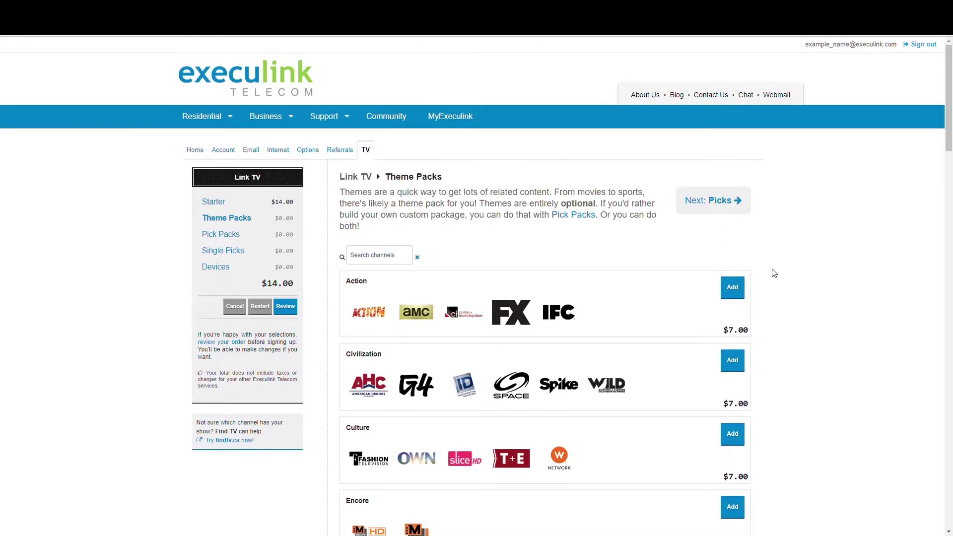
left_click(401, 253)
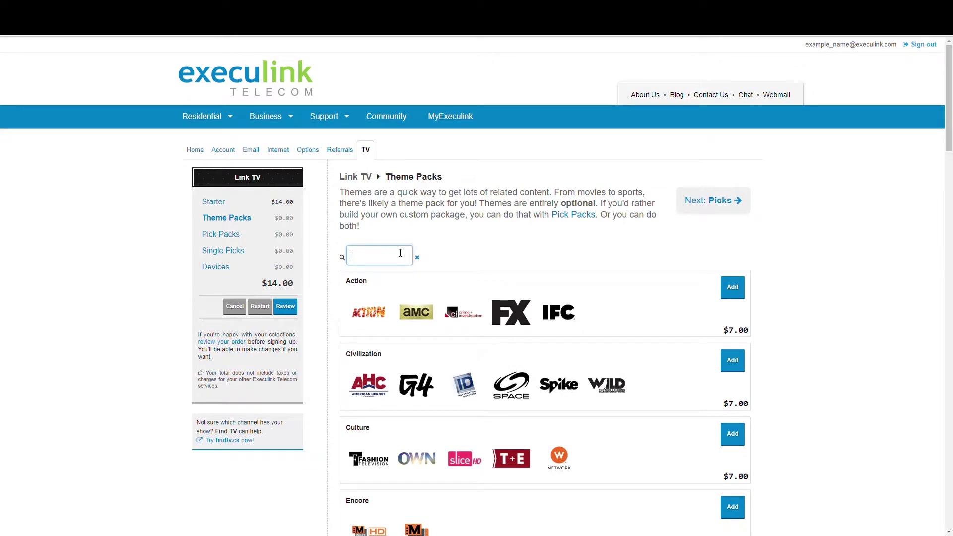
type("HBO")
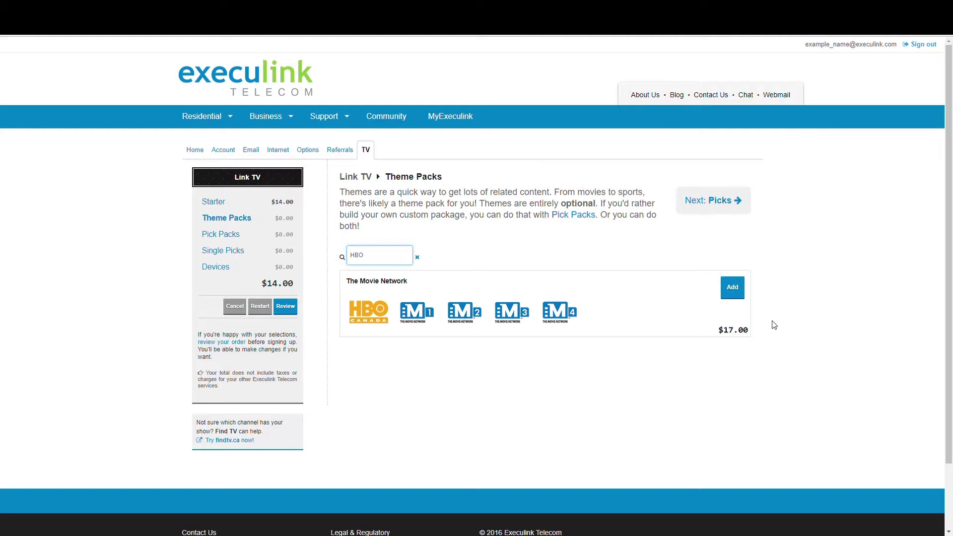
left_click(732, 290)
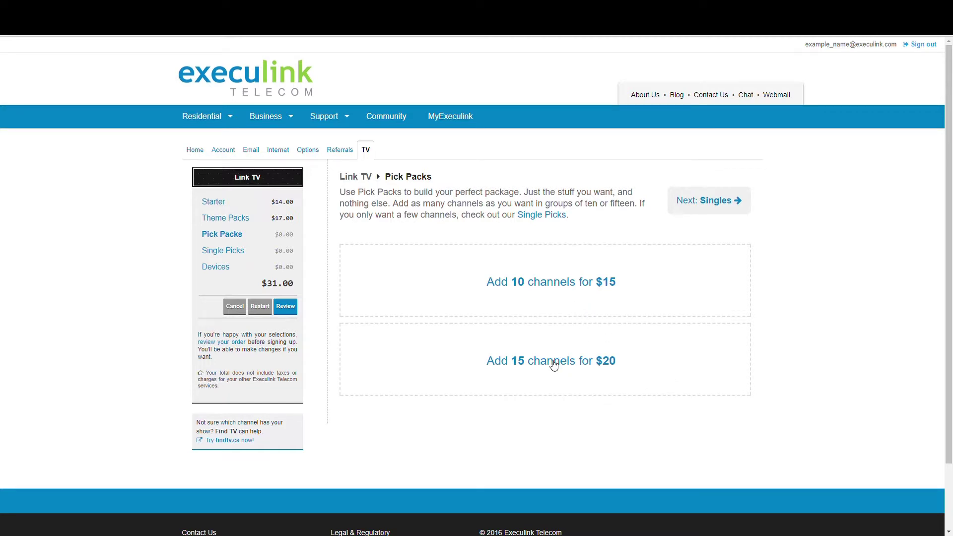
Start a 10-channel $15 pick pack with ABC HD Seattle, Spark, AMC, Action, AHC, Animal Planet
left_click(580, 284)
left_click(414, 285)
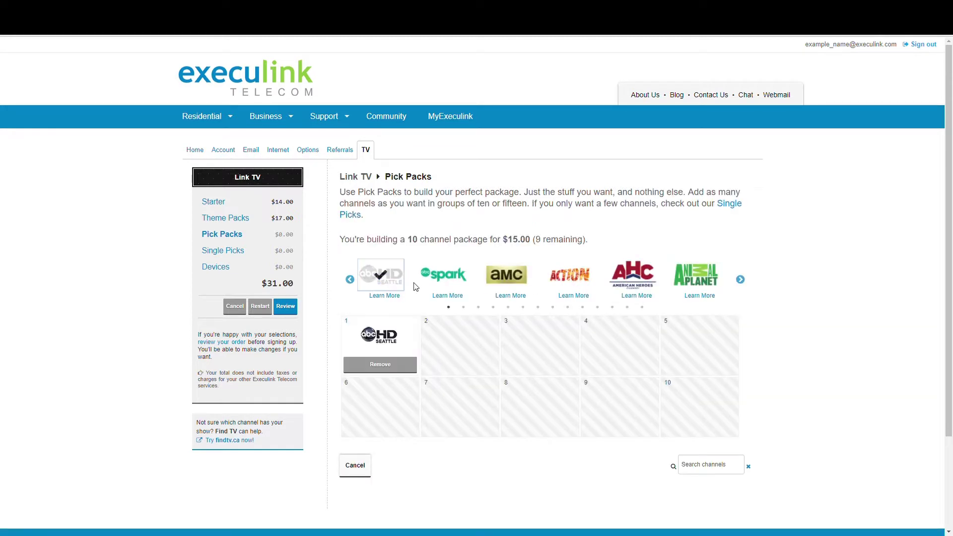
left_click(445, 287)
left_click(506, 276)
left_click(569, 275)
left_click(633, 275)
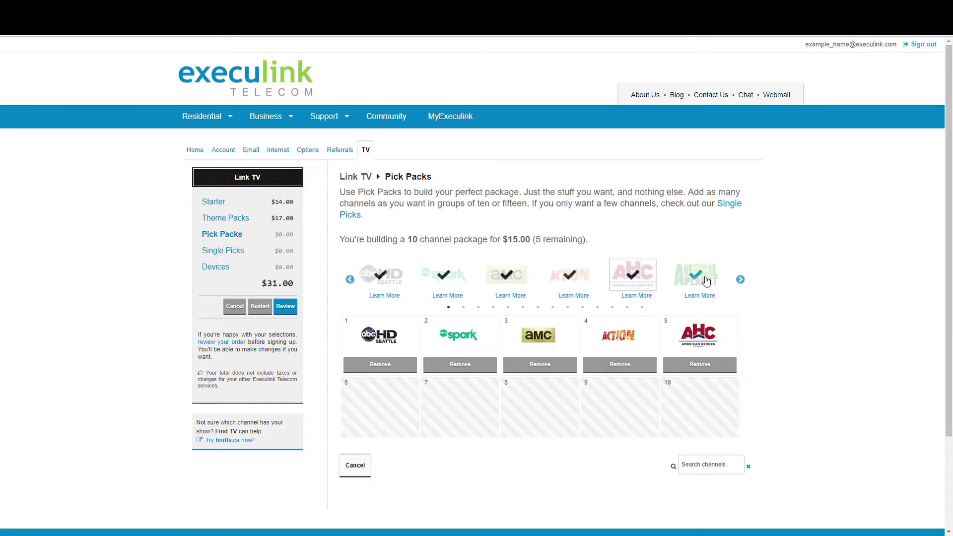
left_click(695, 275)
Fill the remaining slots with BBC Canada, BBC Kids, BBC World News, Book Television; clear an HBO search
left_click(740, 281)
left_click(396, 284)
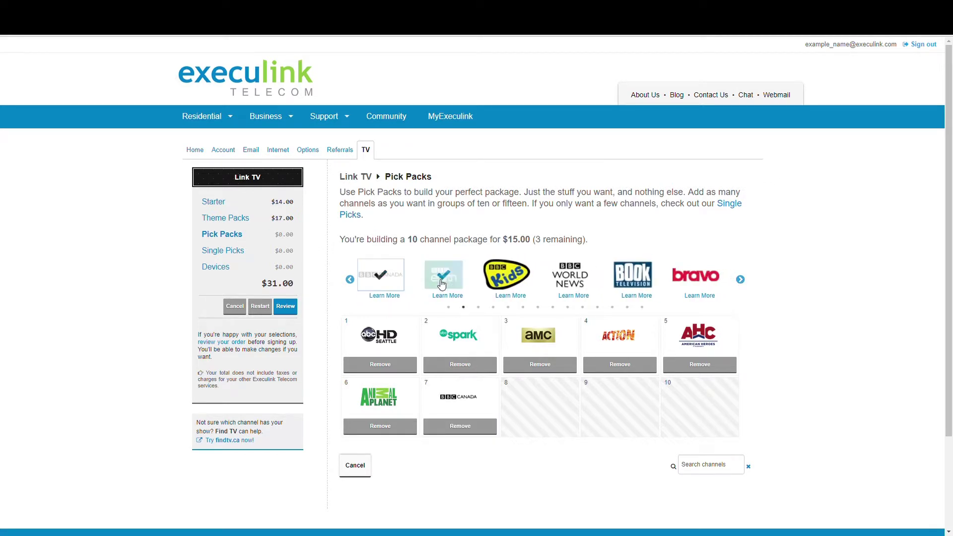
left_click(520, 282)
left_click(570, 277)
left_click(632, 278)
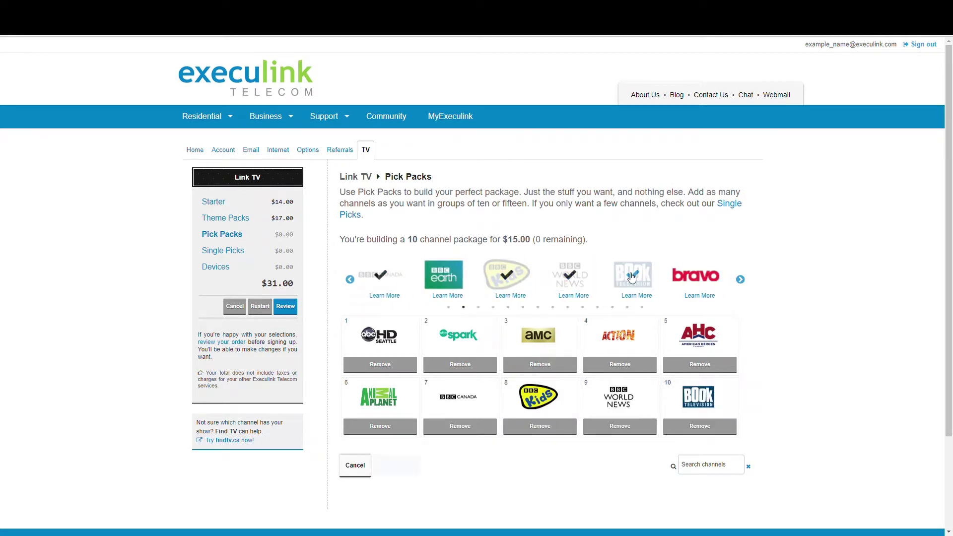
left_click(706, 467)
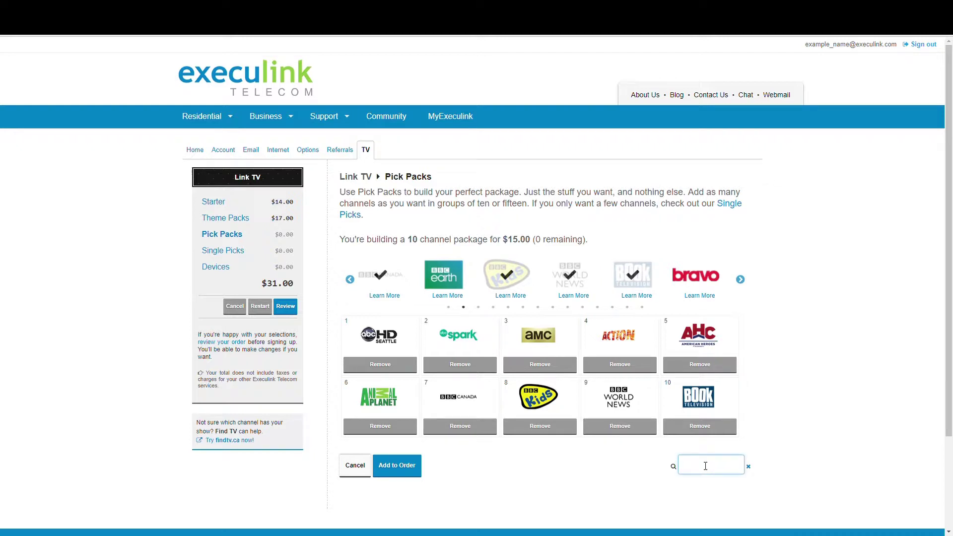
type("HBO")
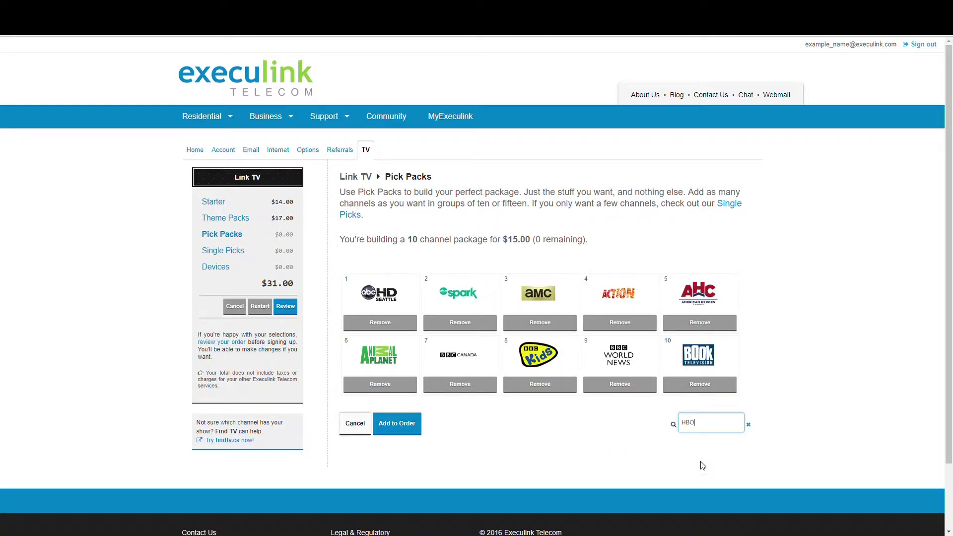
key("BackSpace")
key("BackSpace")
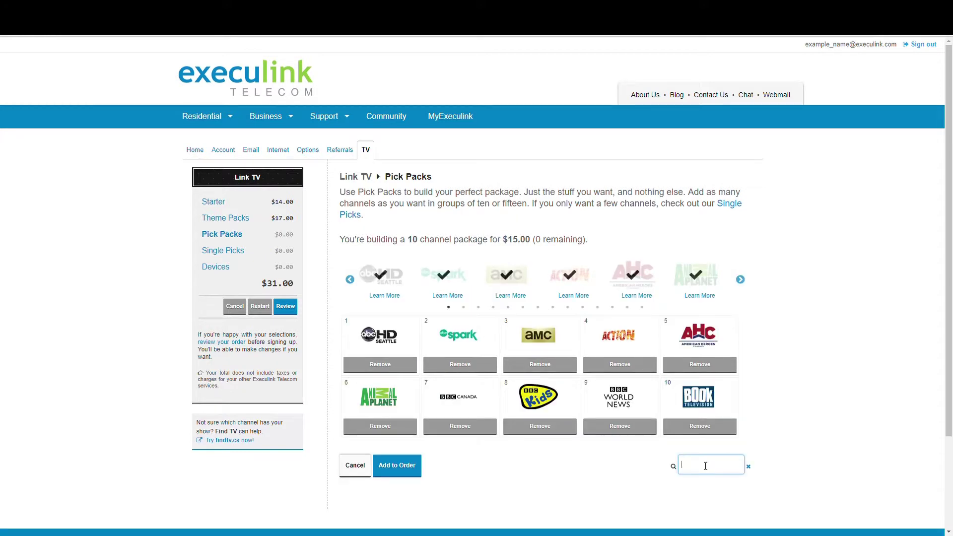
Browse the Single Picks channel grid without adding any channels
left_click(224, 252)
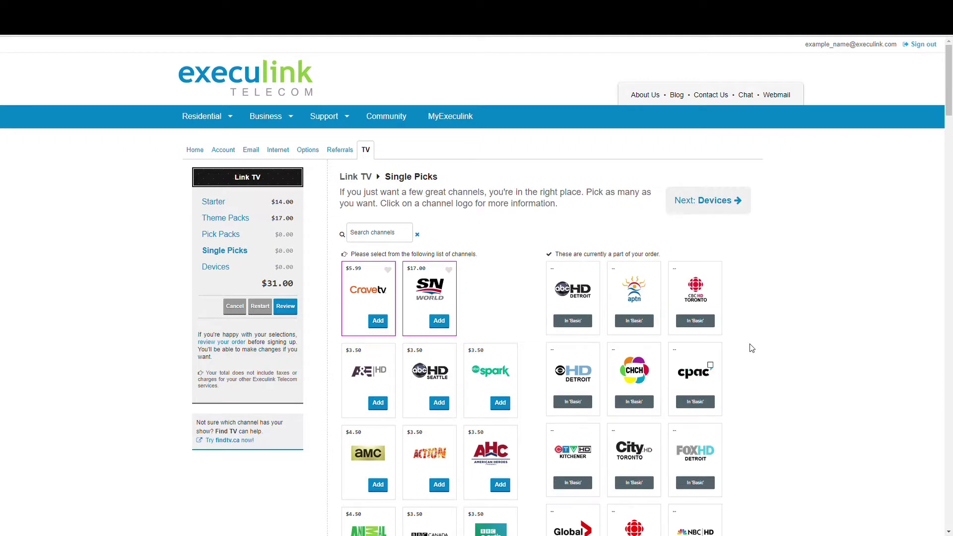
scroll(752, 349, "down", 15)
scroll(752, 349, "down", 10)
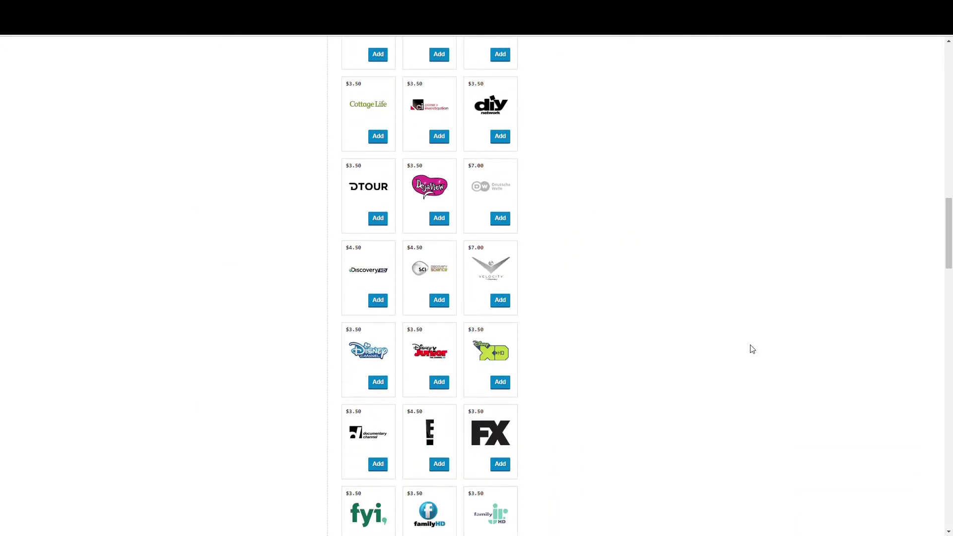
scroll(752, 349, "up", 15)
scroll(752, 350, "up", 10)
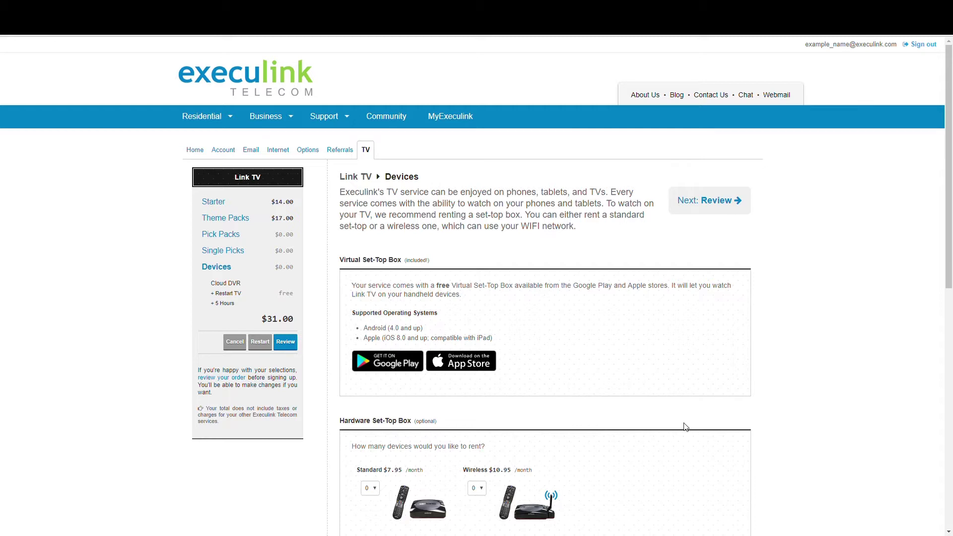
Rent one Standard set-top box ($7.95) and review the Cloud DVR options
scroll(685, 427, "down", 2)
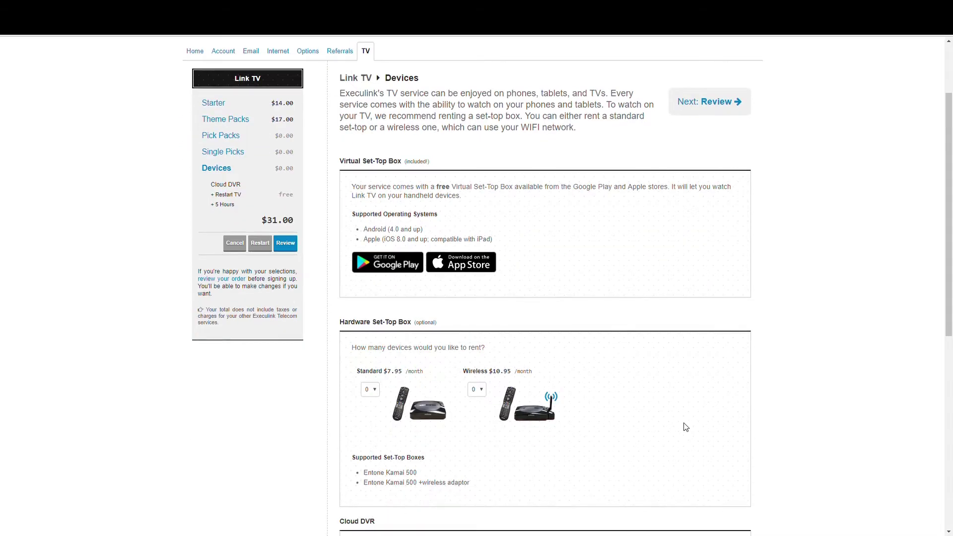
left_click(373, 394)
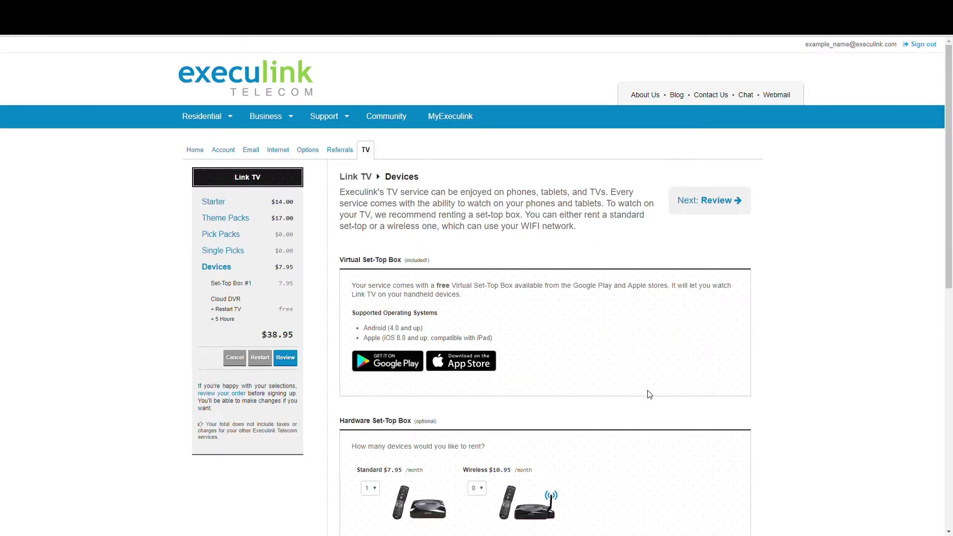
scroll(734, 398, "down", 7)
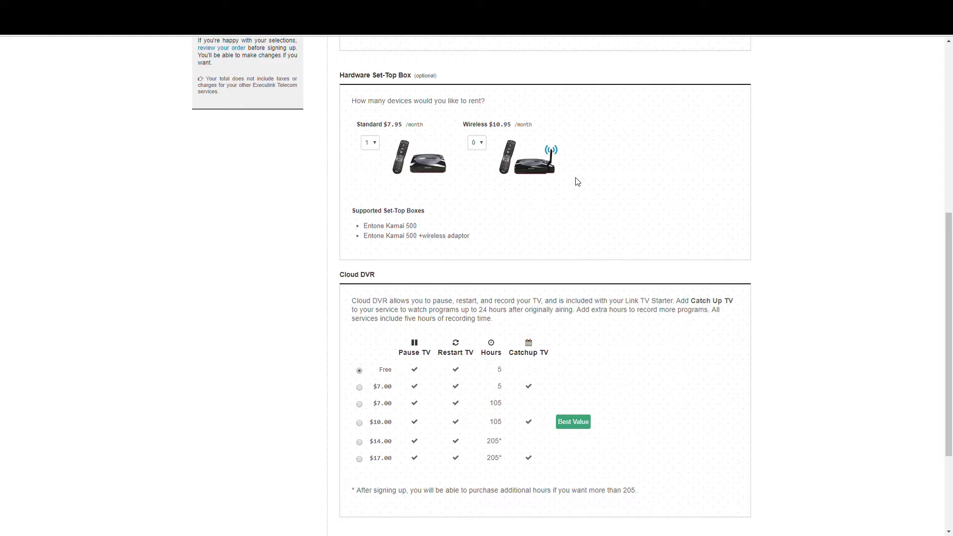
scroll(640, 223, "down", 1)
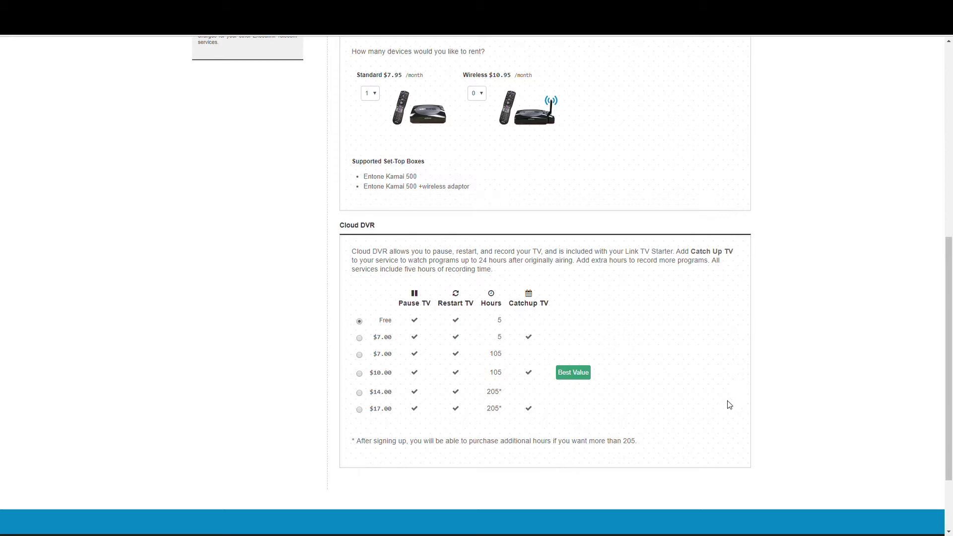
scroll(713, 408, "up", 8)
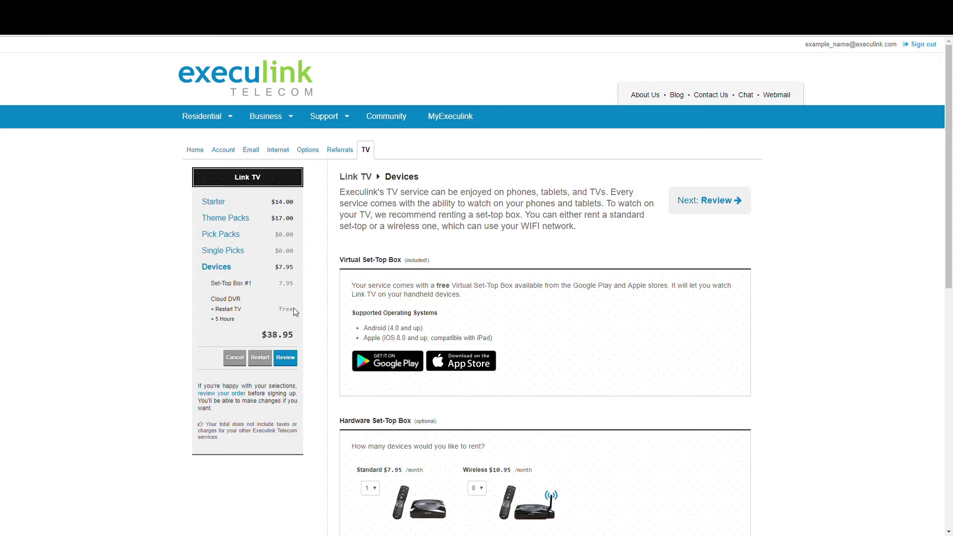
Open the order review and scroll through the summary showing a $44.01 monthly payment
left_click(291, 359)
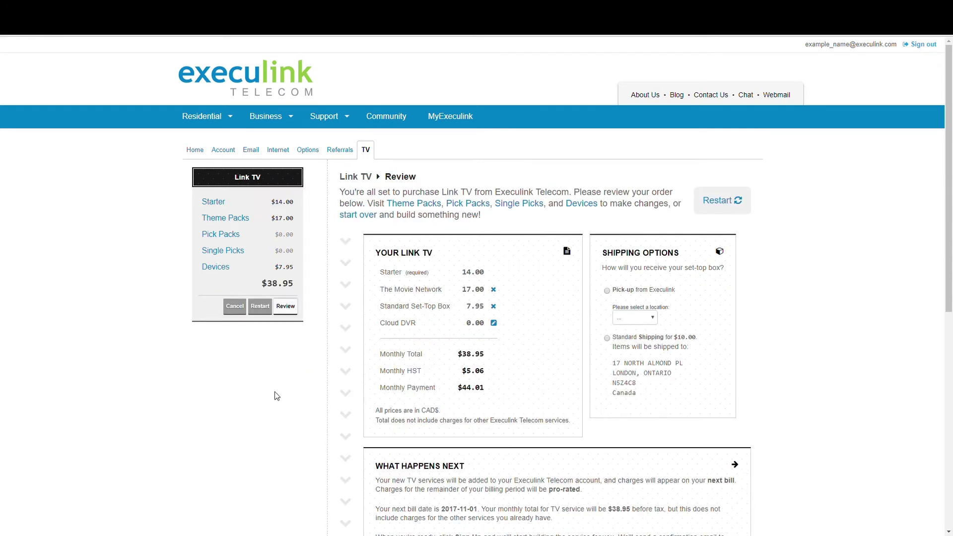
scroll(253, 479, "down", 5)
scroll(253, 479, "down", 3)
scroll(252, 475, "up", 5)
scroll(252, 478, "up", 1)
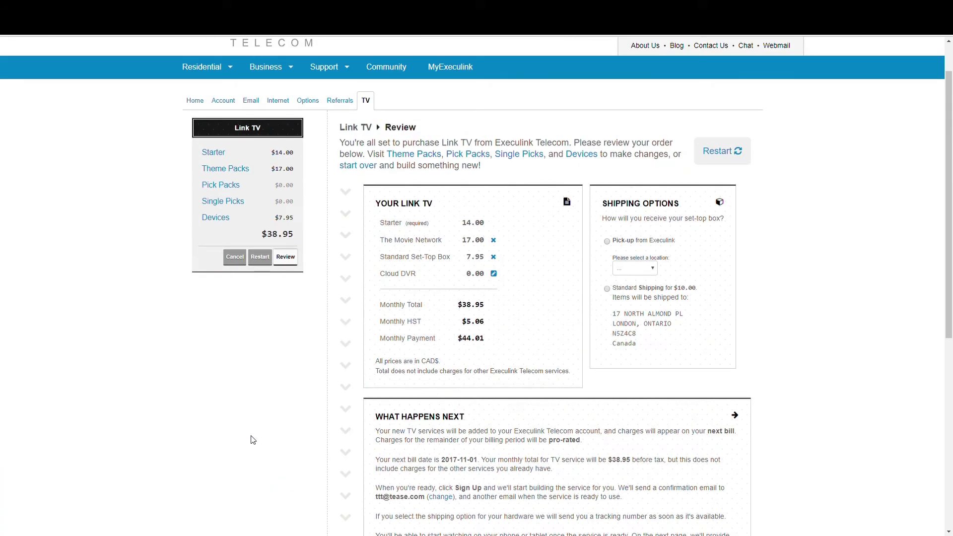
scroll(253, 440, "down", 5)
scroll(253, 440, "down", 1)
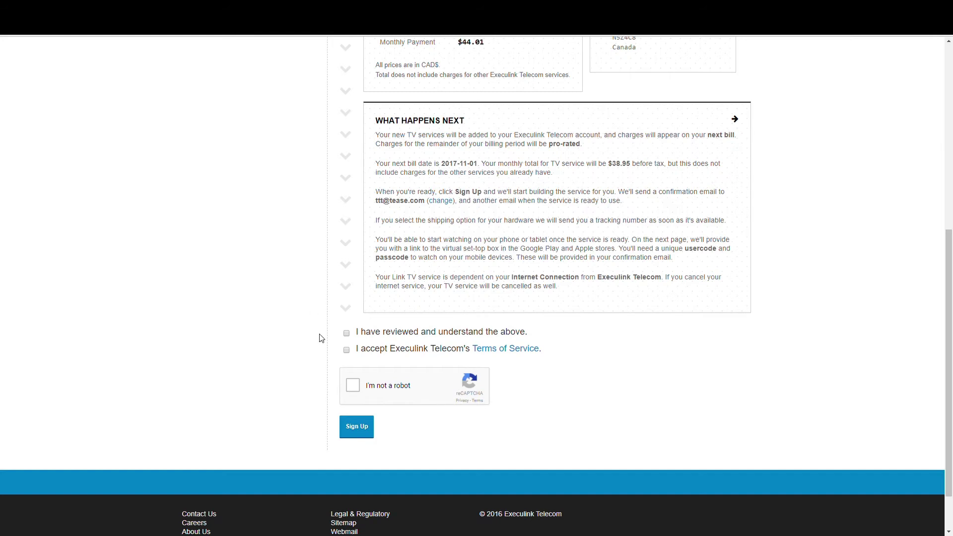
Tick the reviewed-and-understood and Terms of Service boxes, then start the not-a-robot check
left_click(347, 334)
left_click(353, 386)
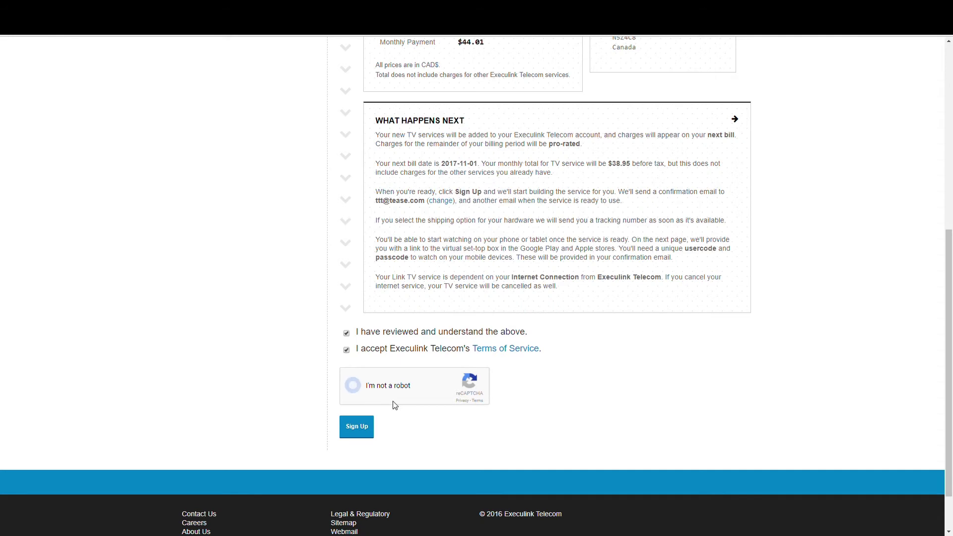